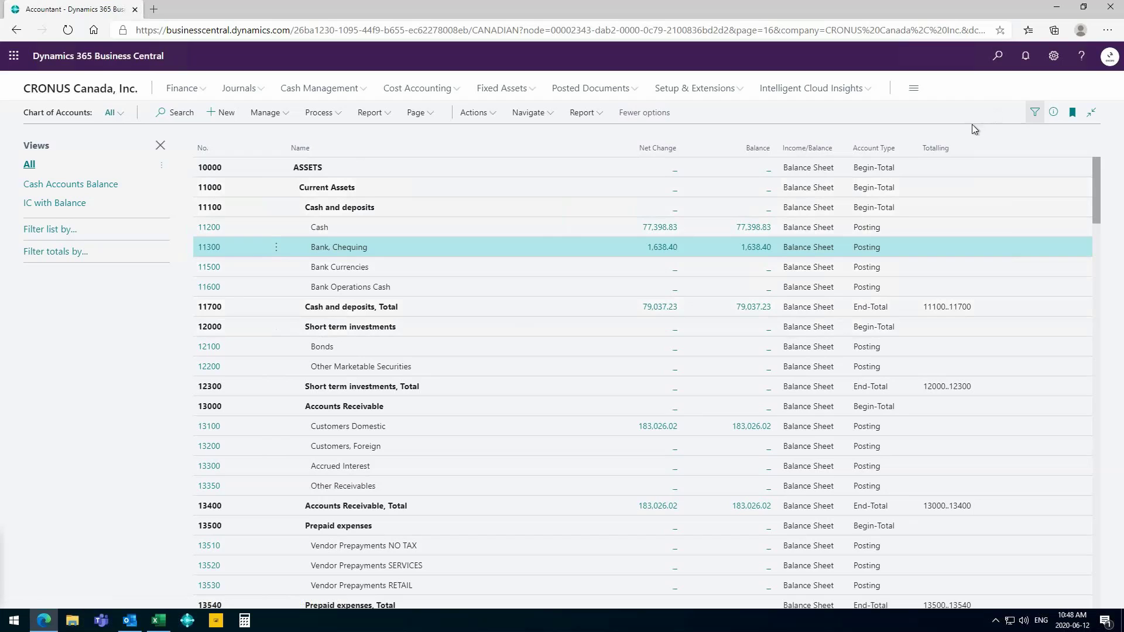
# Turn on personalization for the Chart of Accounts page from the Settings menu
pyautogui.moveTo(977, 125)
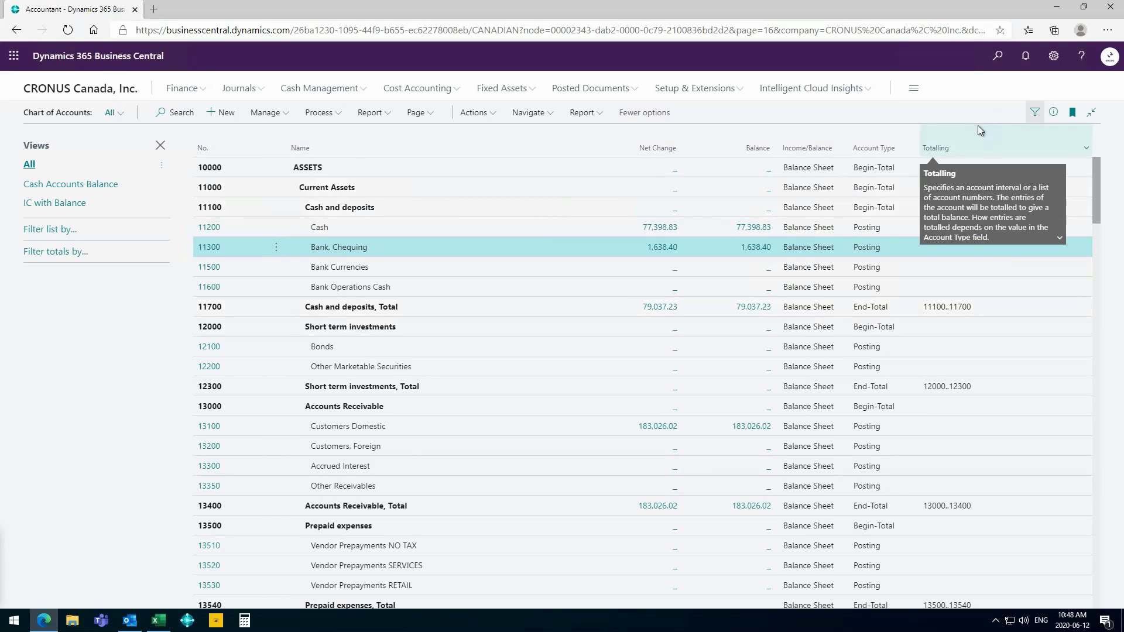
pyautogui.click(1053, 56)
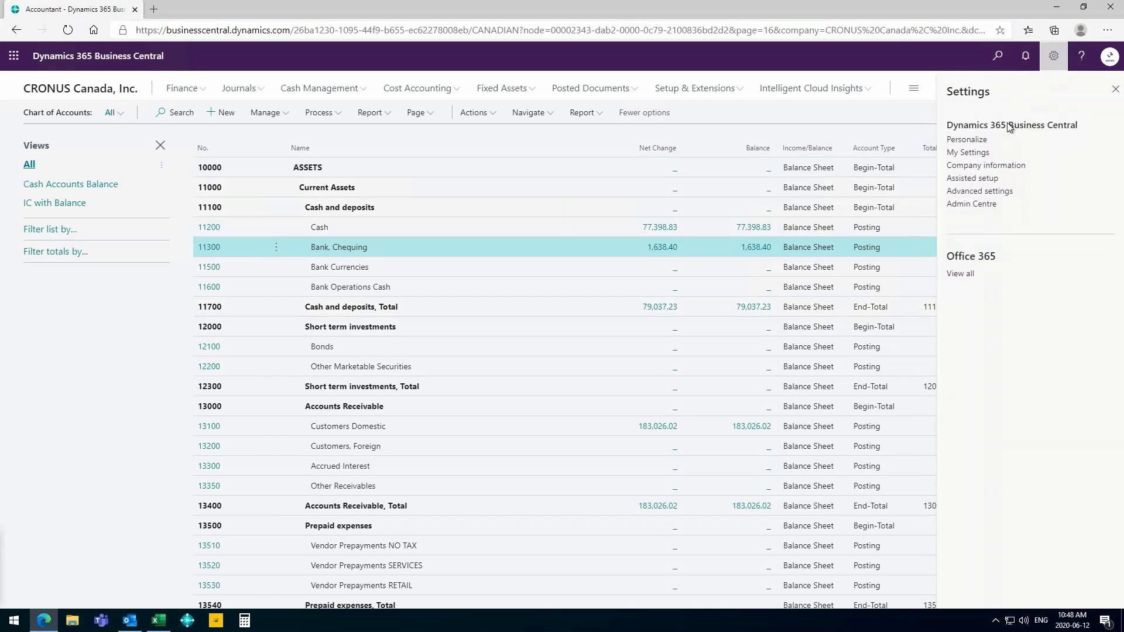
pyautogui.click(966, 141)
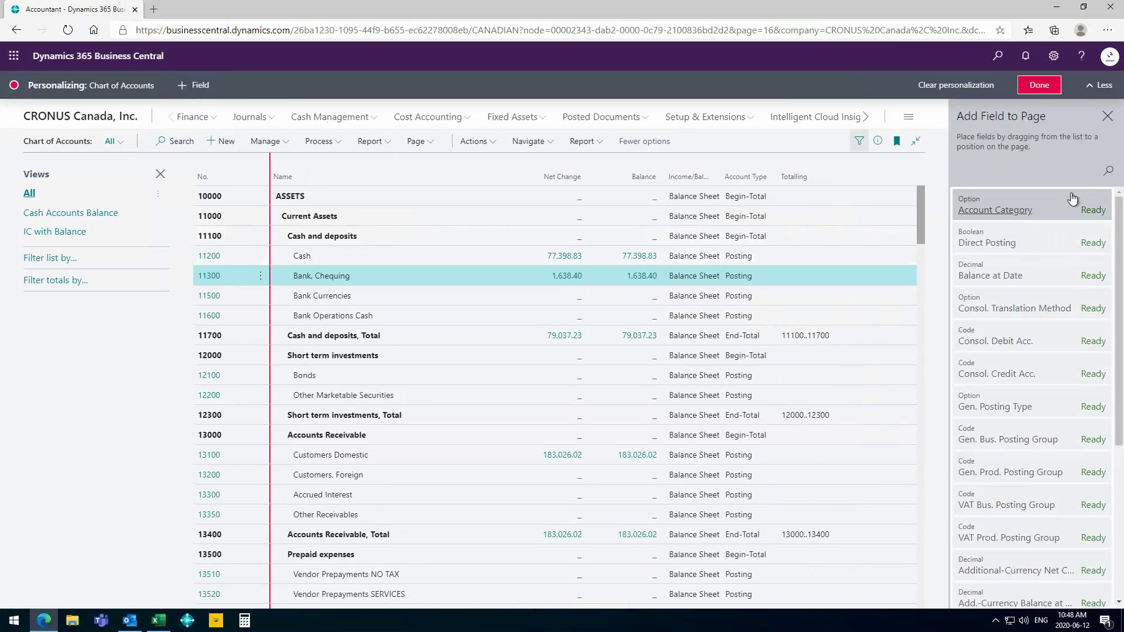
# Search 'cat' and add Account Category and Account Subcategory columns after Balance
pyautogui.click(1107, 170)
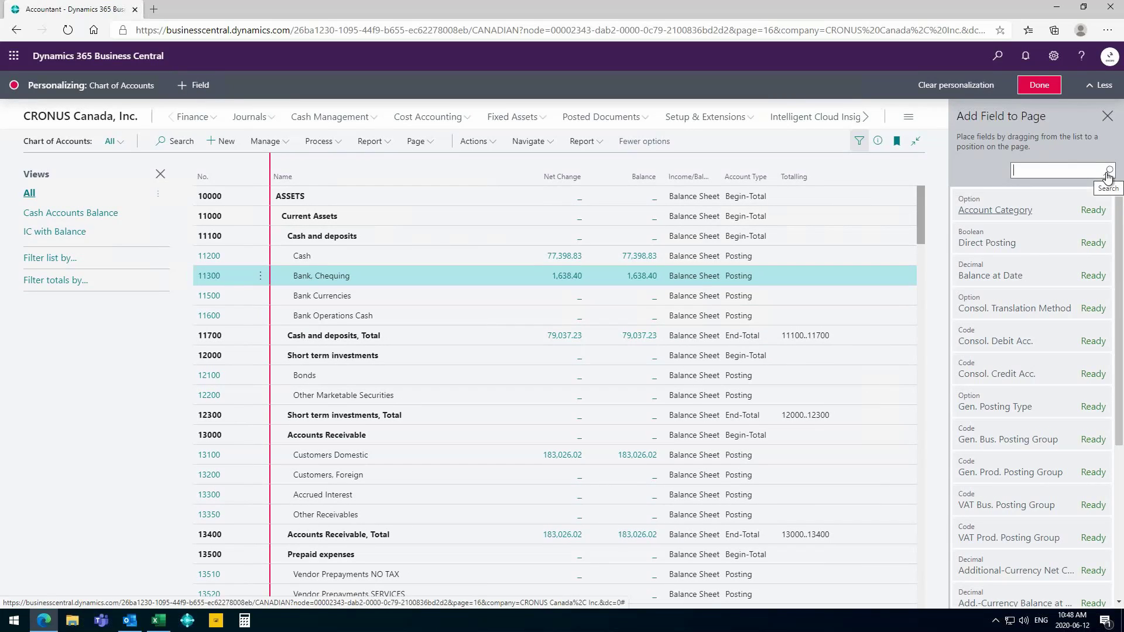
pyautogui.write('cat')
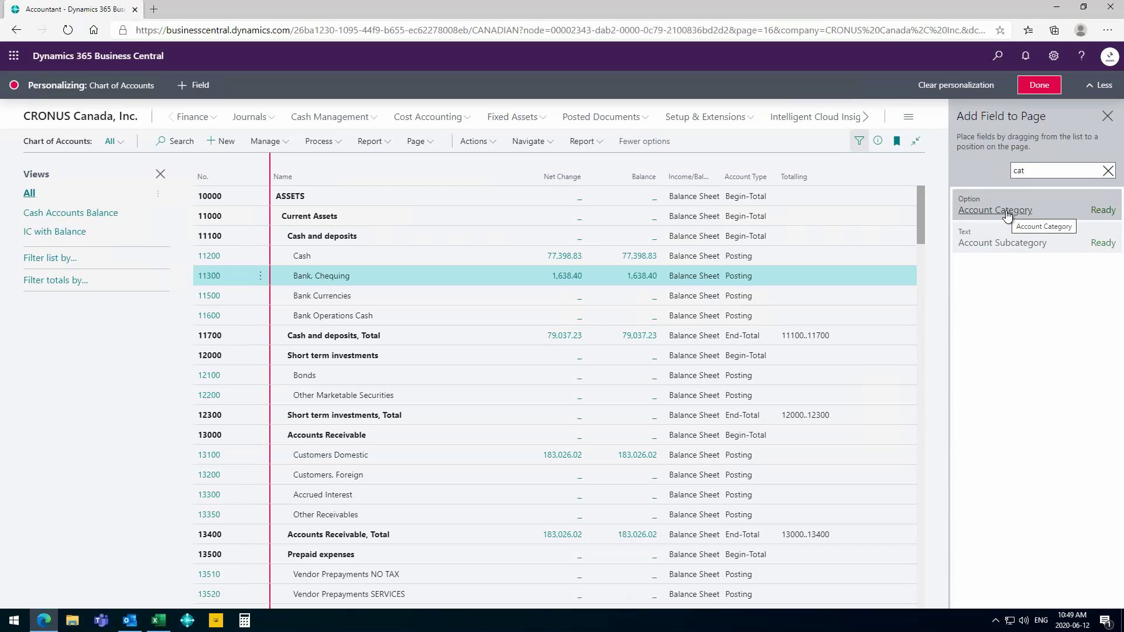
pyautogui.moveTo(1008, 230); pyautogui.dragTo(644, 171)
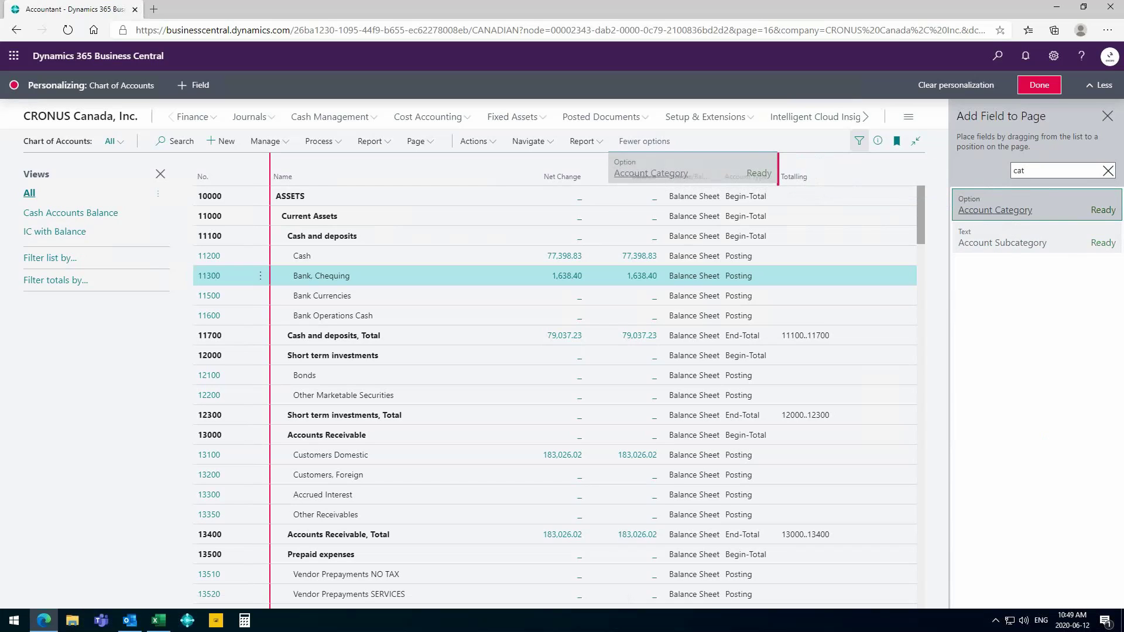
pyautogui.moveTo(749, 172); pyautogui.dragTo(666, 173)
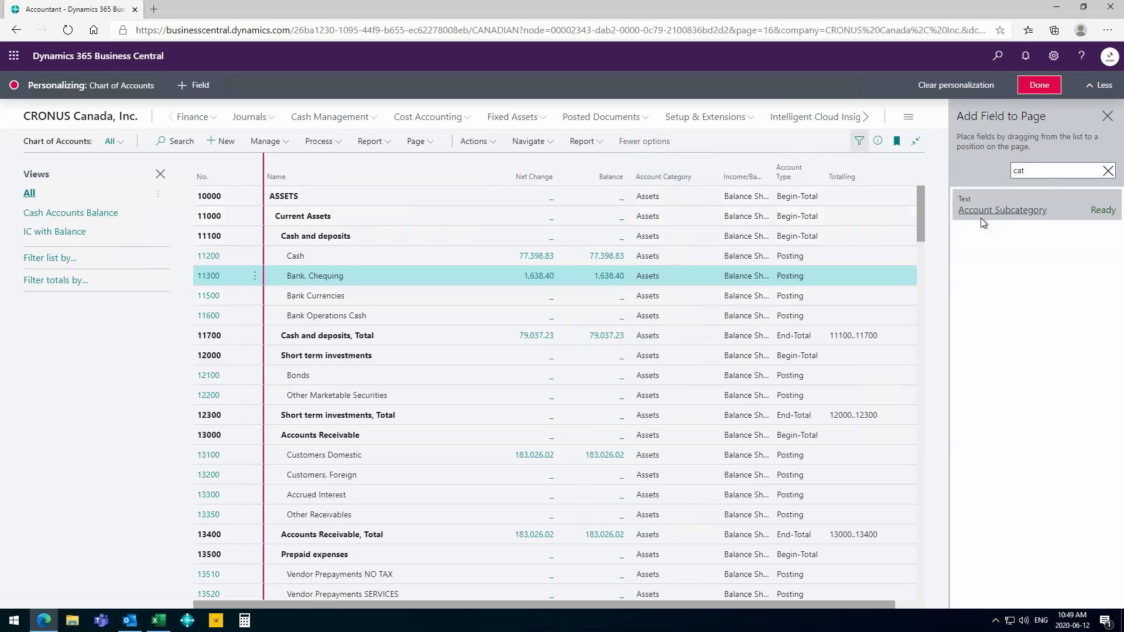
pyautogui.moveTo(989, 216)
pyautogui.mouseDown()
pyautogui.moveTo(723, 189)
pyautogui.moveTo(716, 176)
pyautogui.mouseUp()
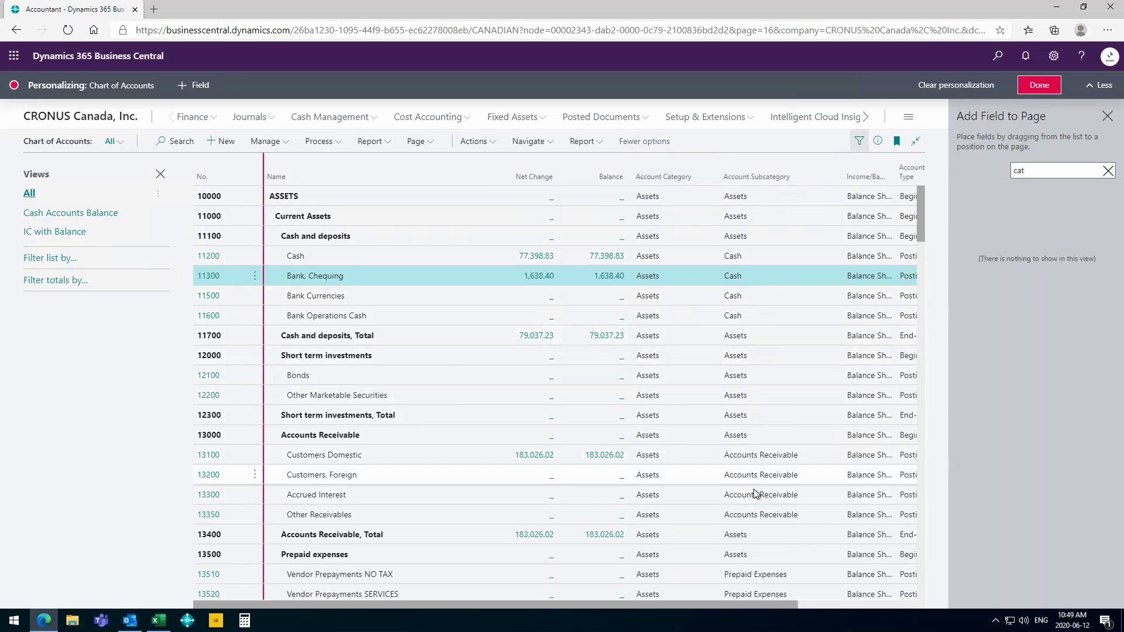
pyautogui.scroll(-1, 746, 563)
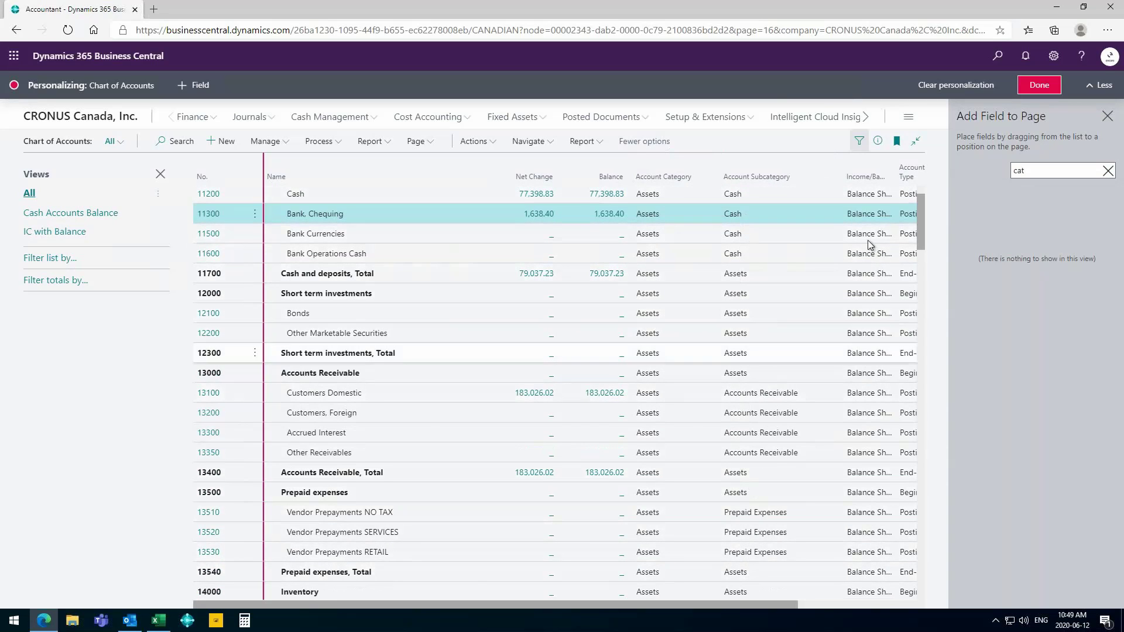
pyautogui.click(1108, 172)
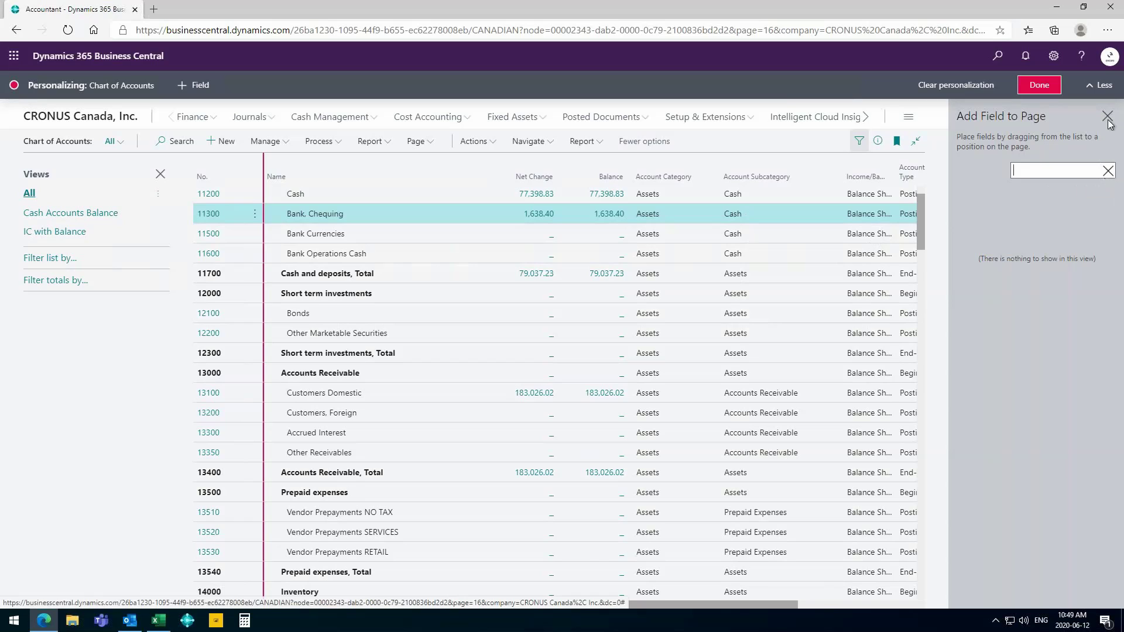
pyautogui.click(1107, 116)
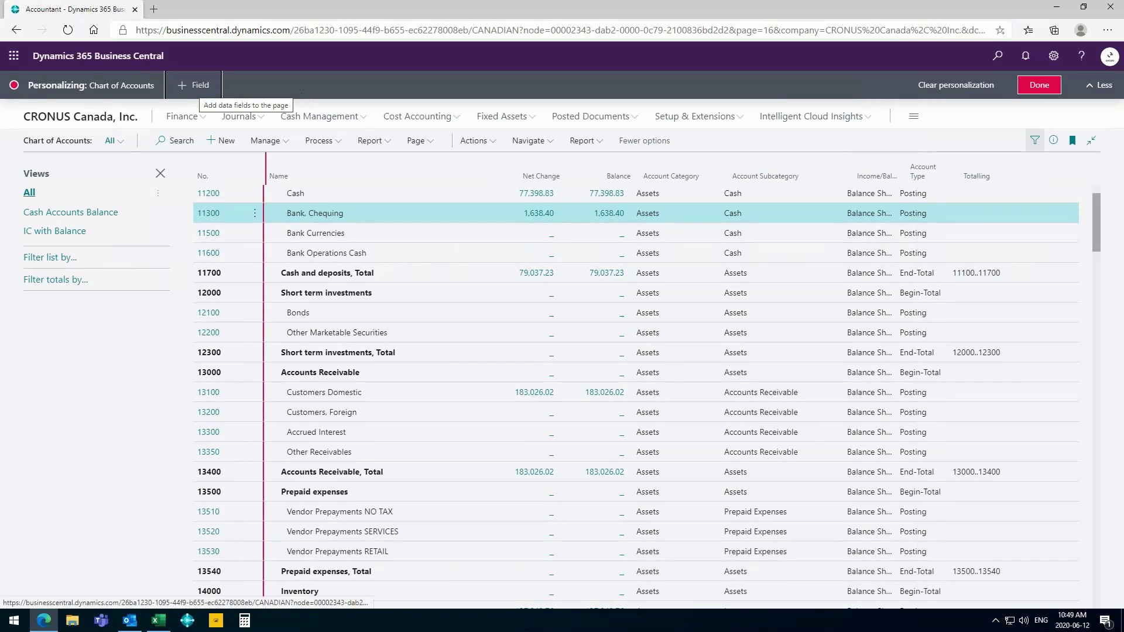
# Open the card for account 11300 Bank, Chequing and hide its GIFI Code field
pyautogui.click(194, 91)
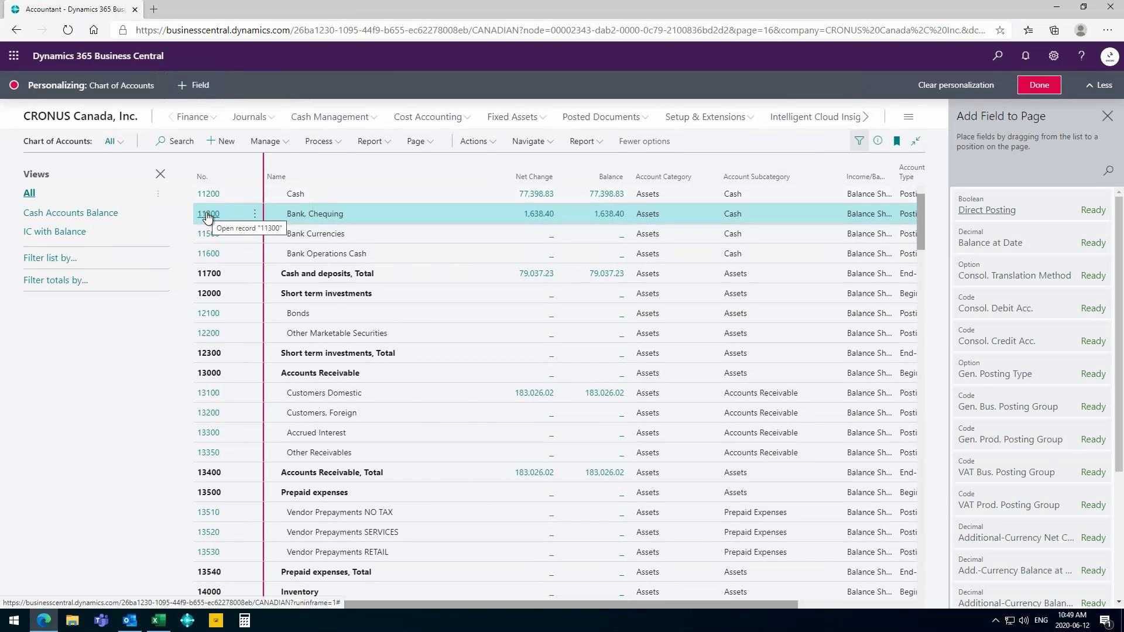
pyautogui.click(207, 215)
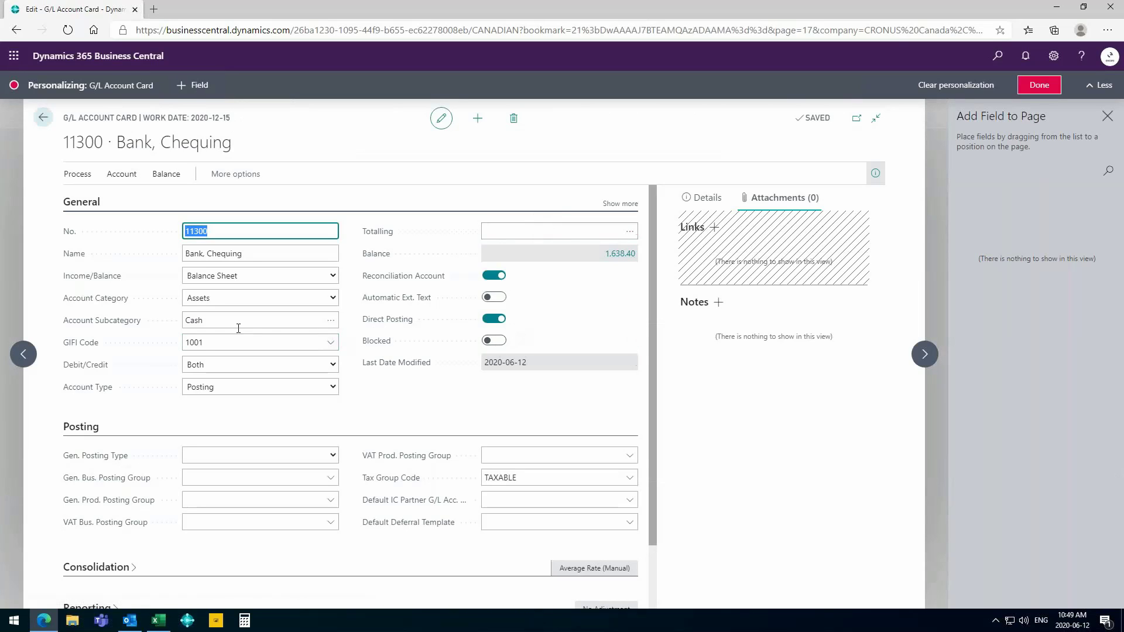
pyautogui.moveTo(281, 345)
pyautogui.click(336, 344)
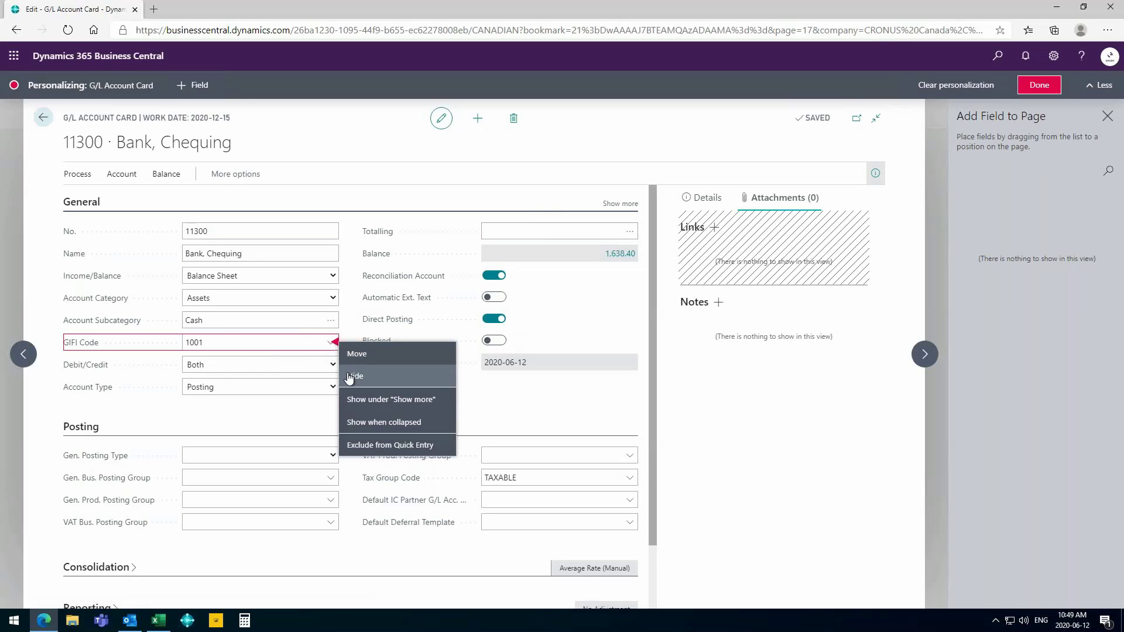
pyautogui.click(334, 341)
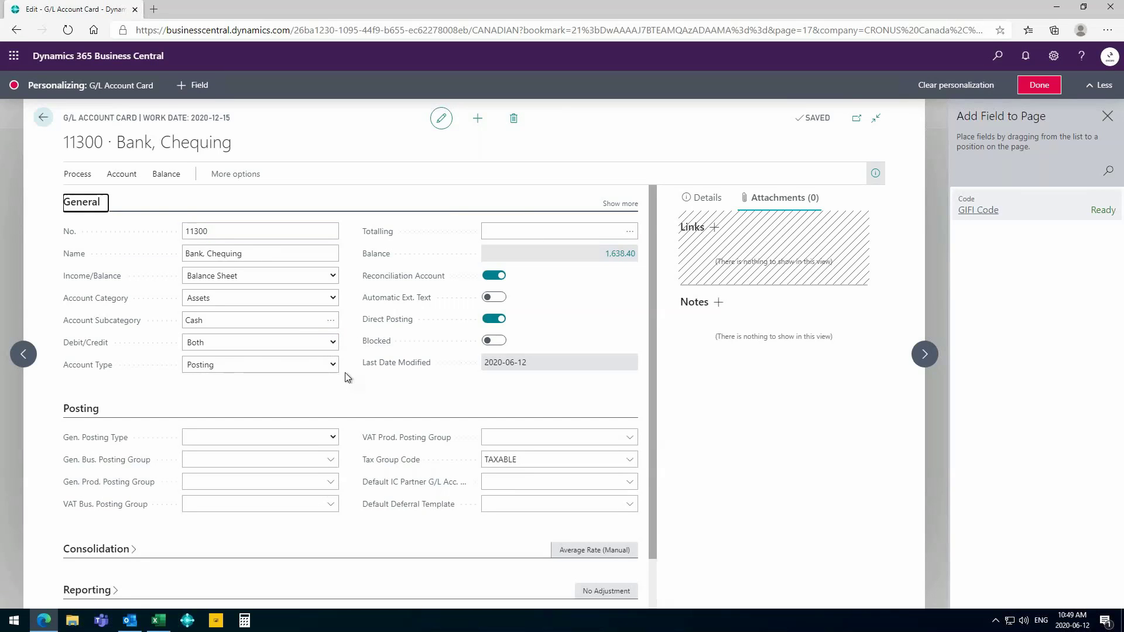
# Move the Debit/Credit field under Show more in the General section
pyautogui.click(619, 204)
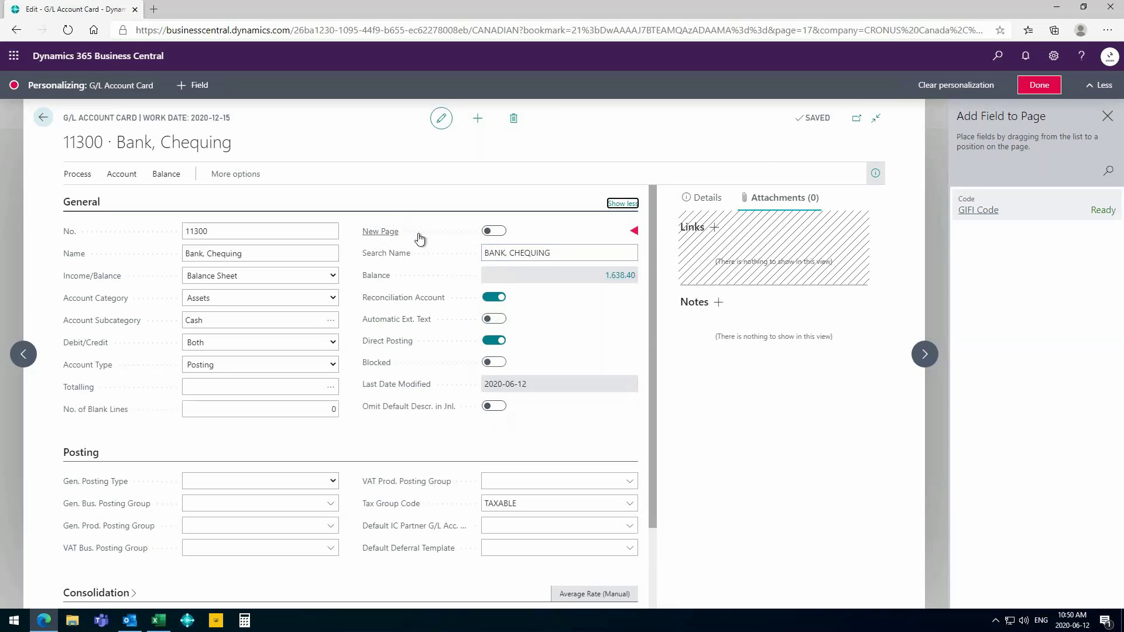
pyautogui.click(619, 203)
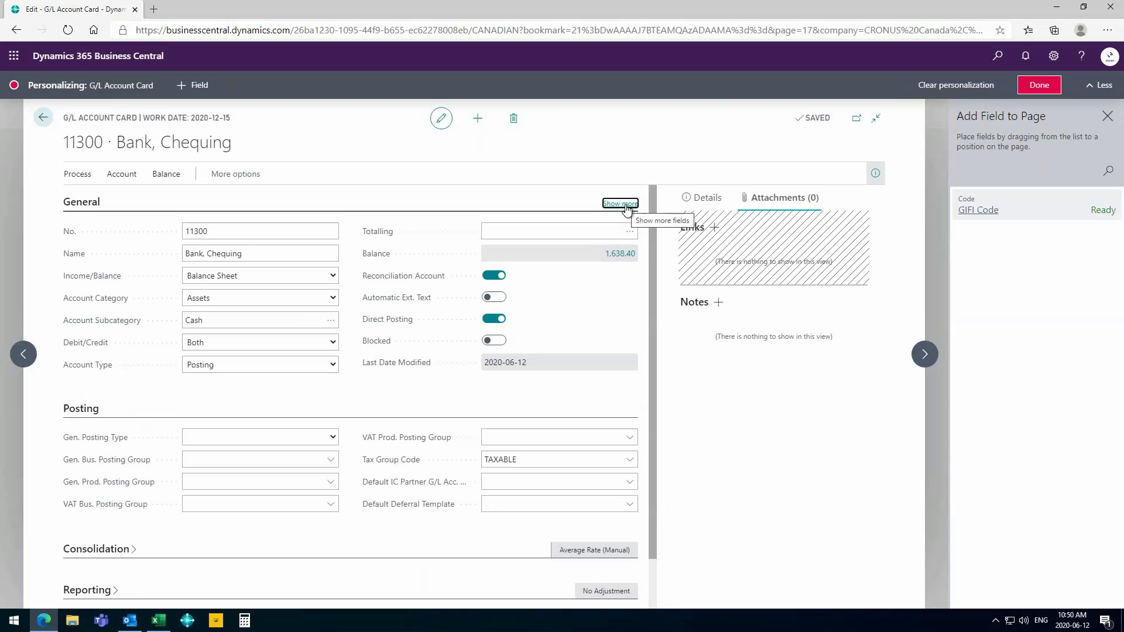
pyautogui.moveTo(332, 350)
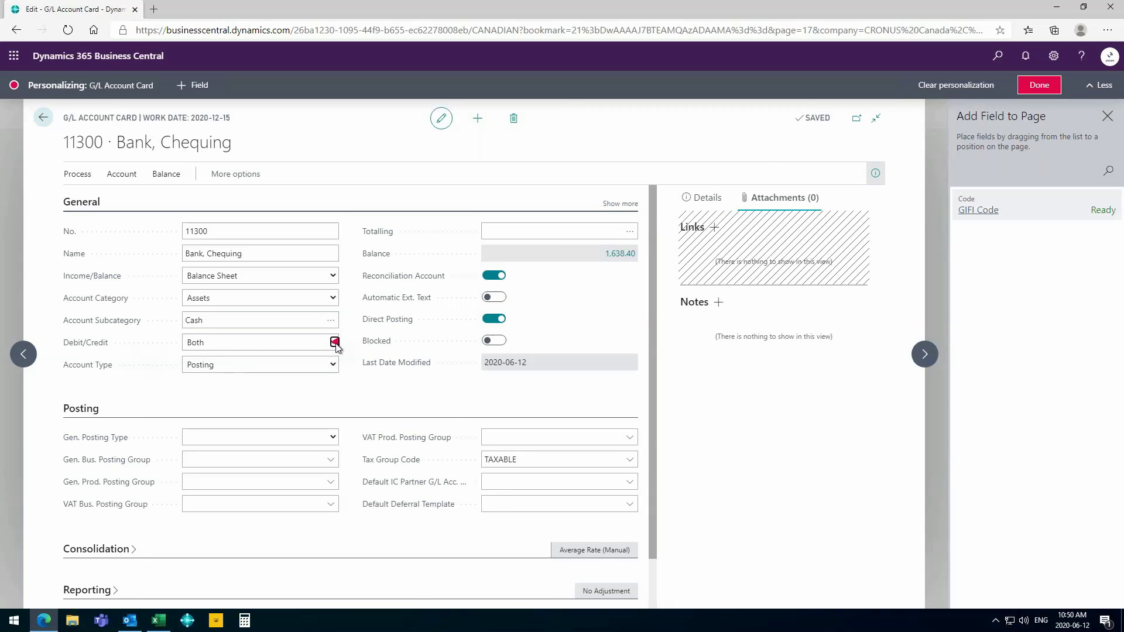
pyautogui.click(335, 342)
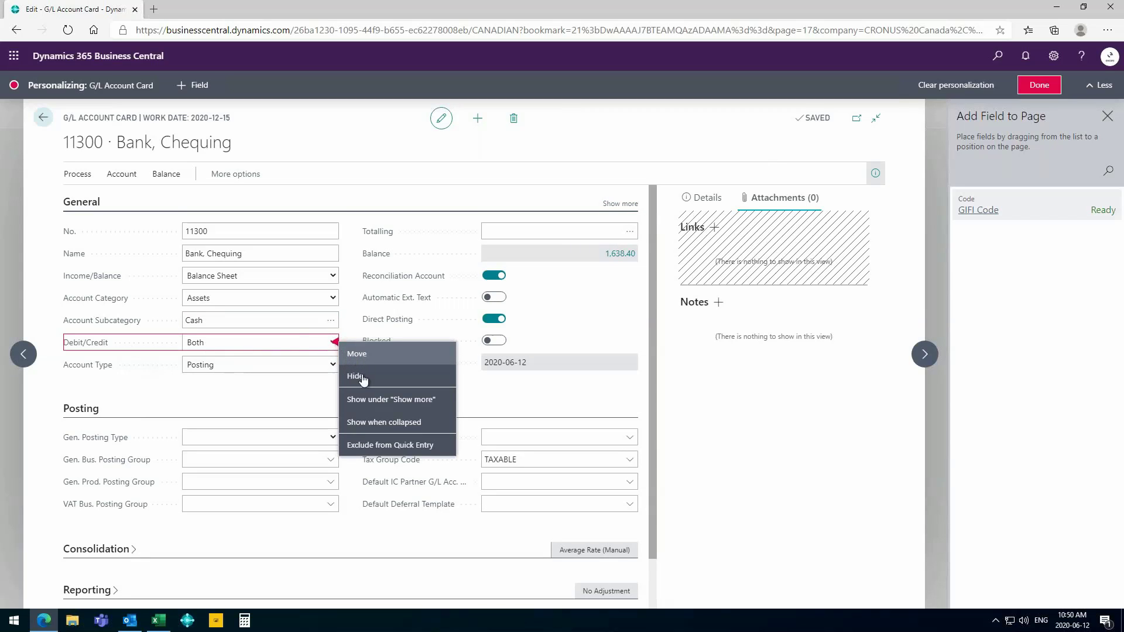
pyautogui.click(369, 400)
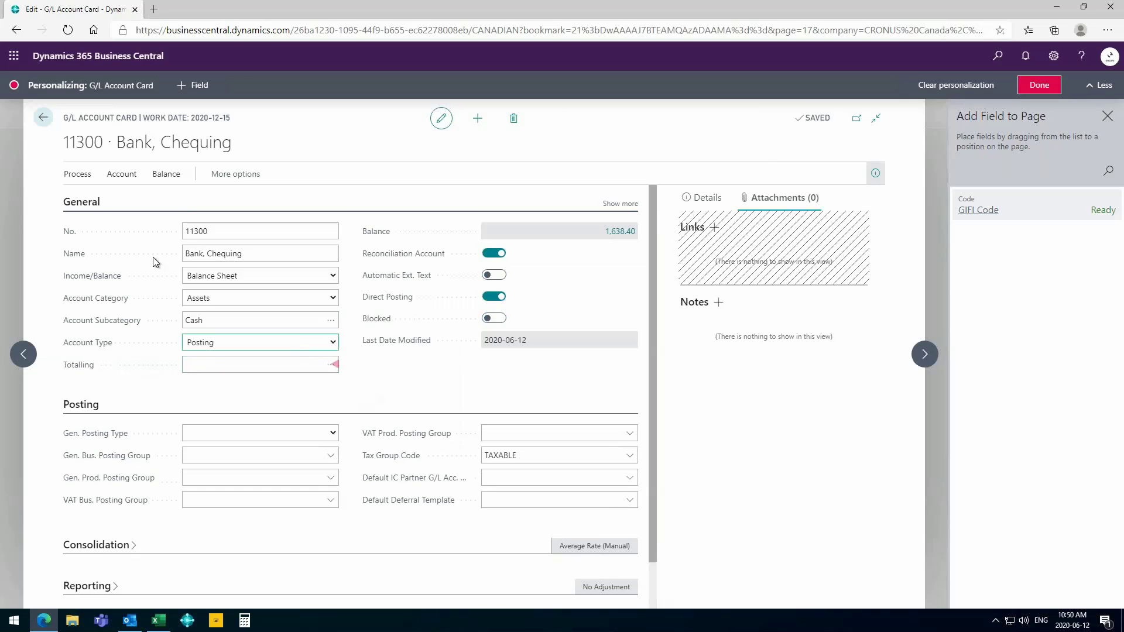
# Make Account Subcategory show when General is collapsed, then finish personalizing with Done
pyautogui.click(94, 208)
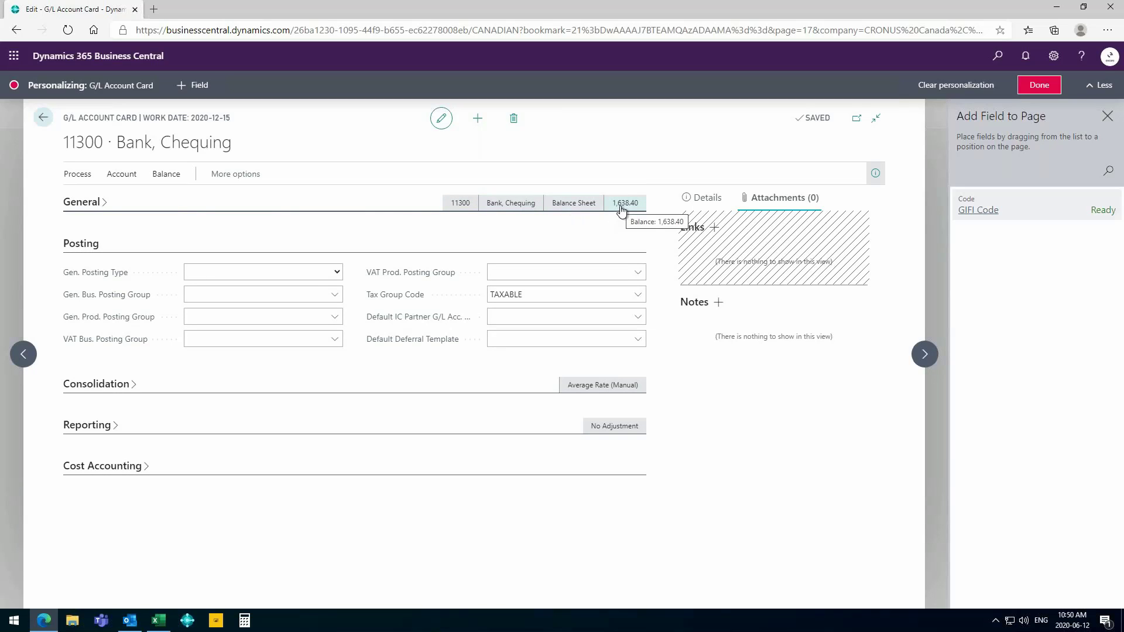
pyautogui.click(75, 204)
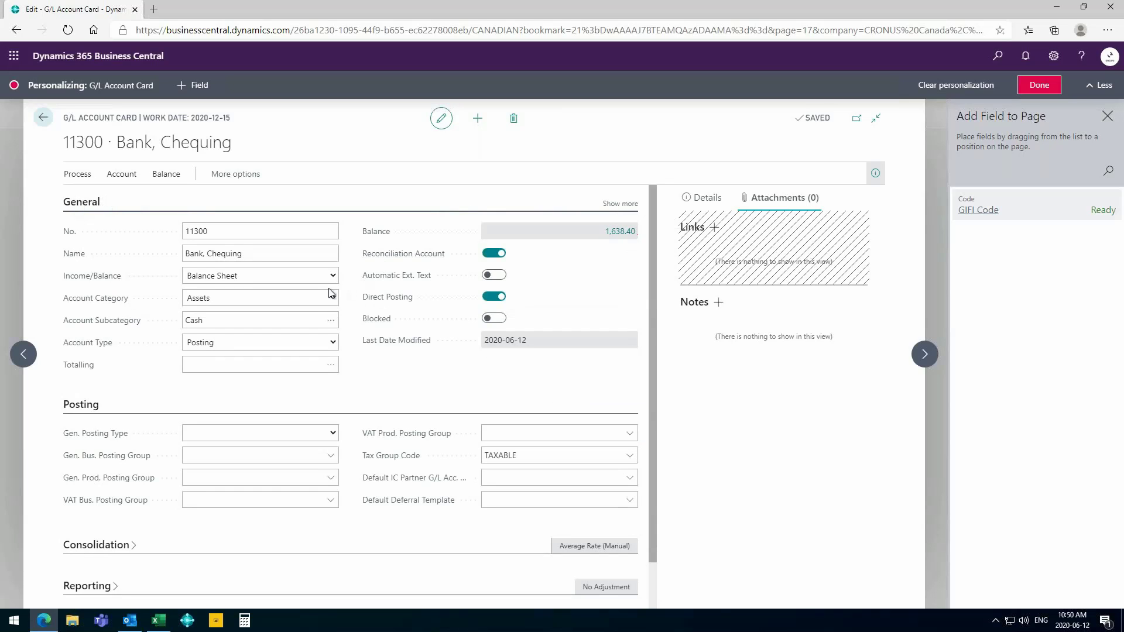
pyautogui.click(335, 321)
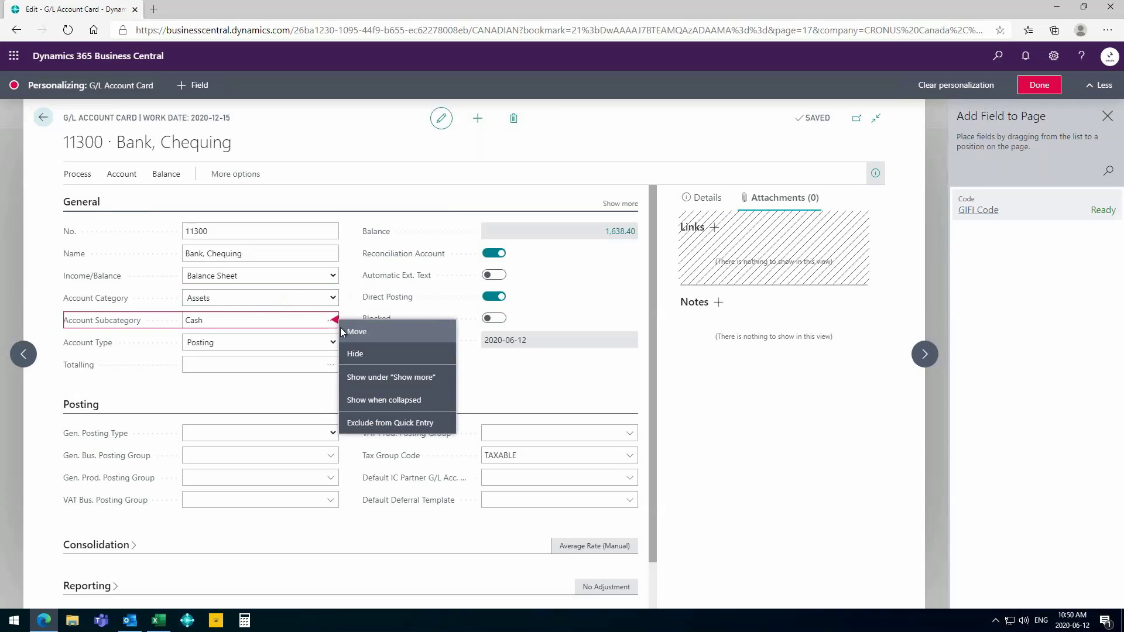
pyautogui.click(356, 401)
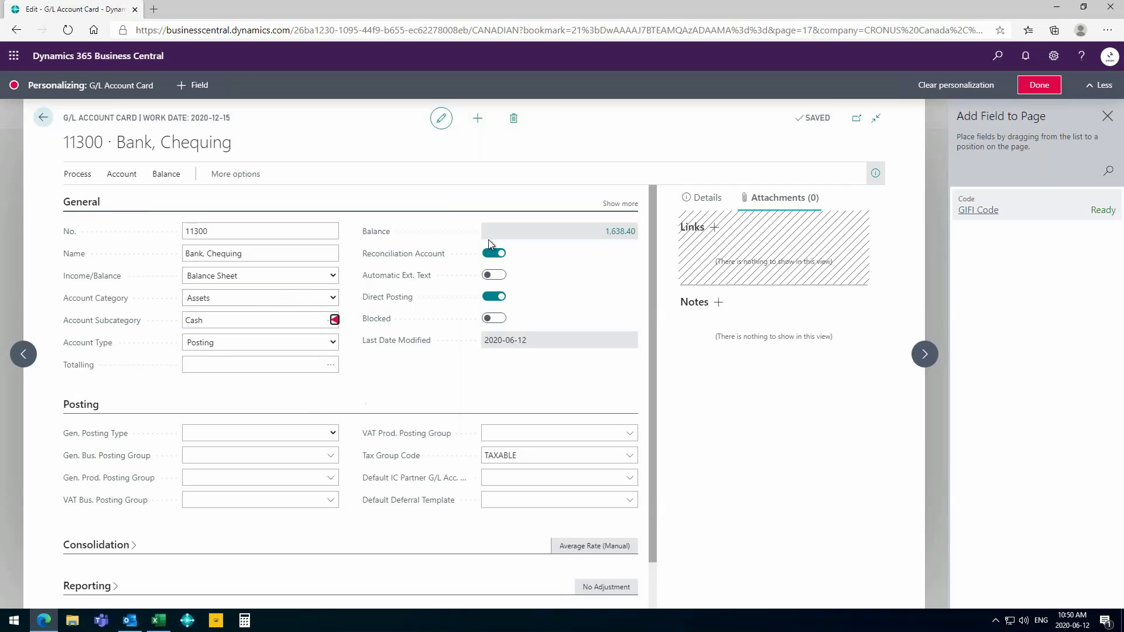
pyautogui.click(92, 203)
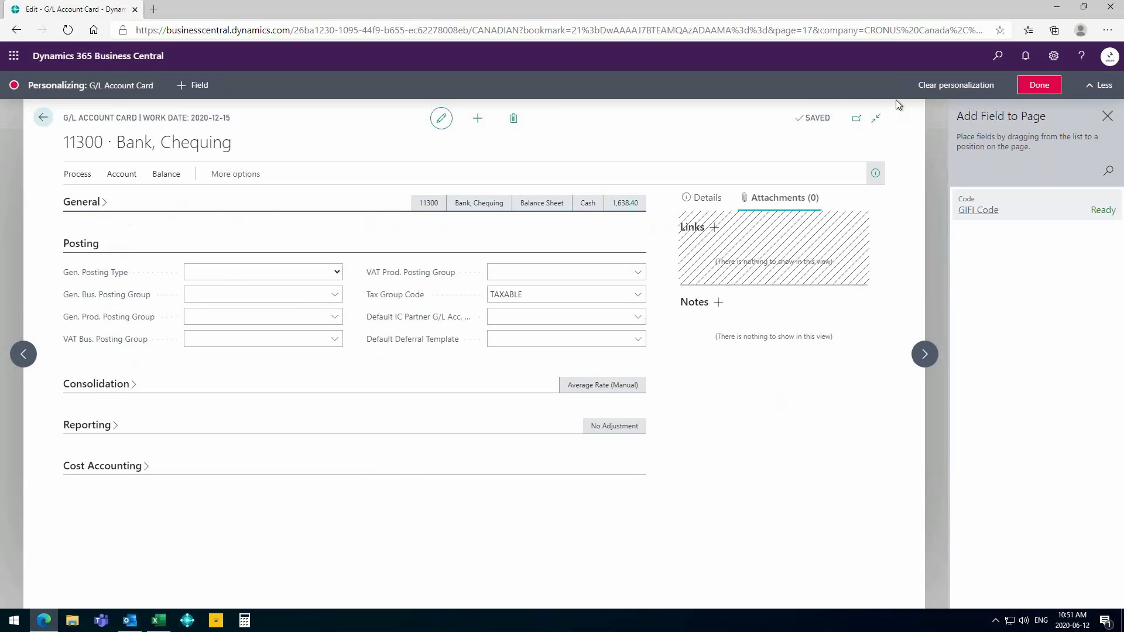
pyautogui.click(1032, 88)
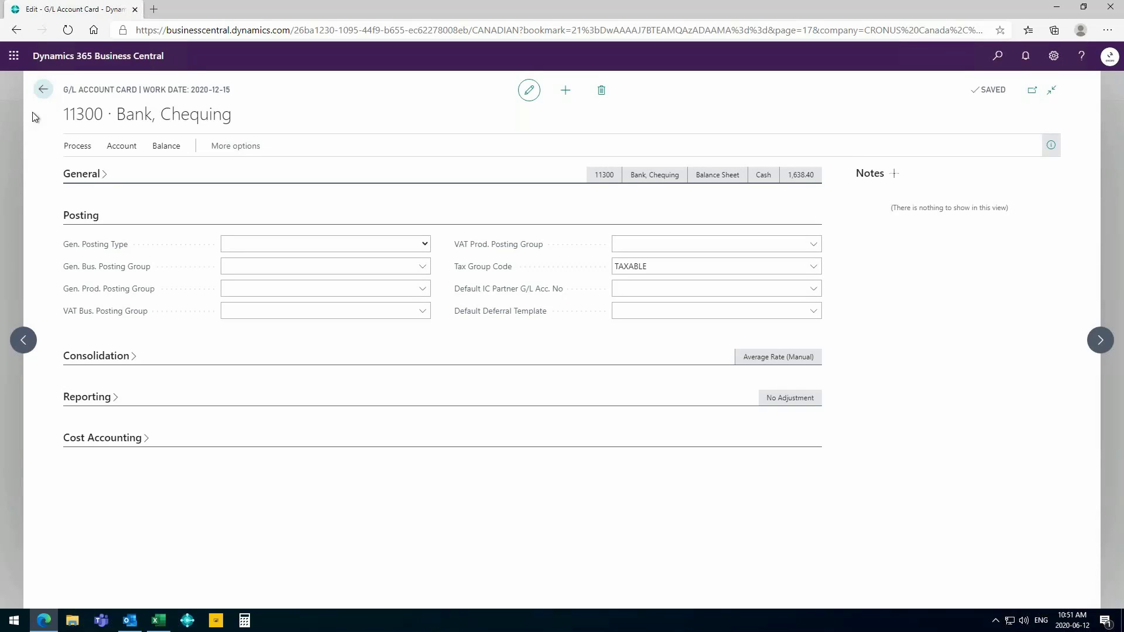
# Go back to the Chart of Accounts list, then open the company home page
pyautogui.click(43, 89)
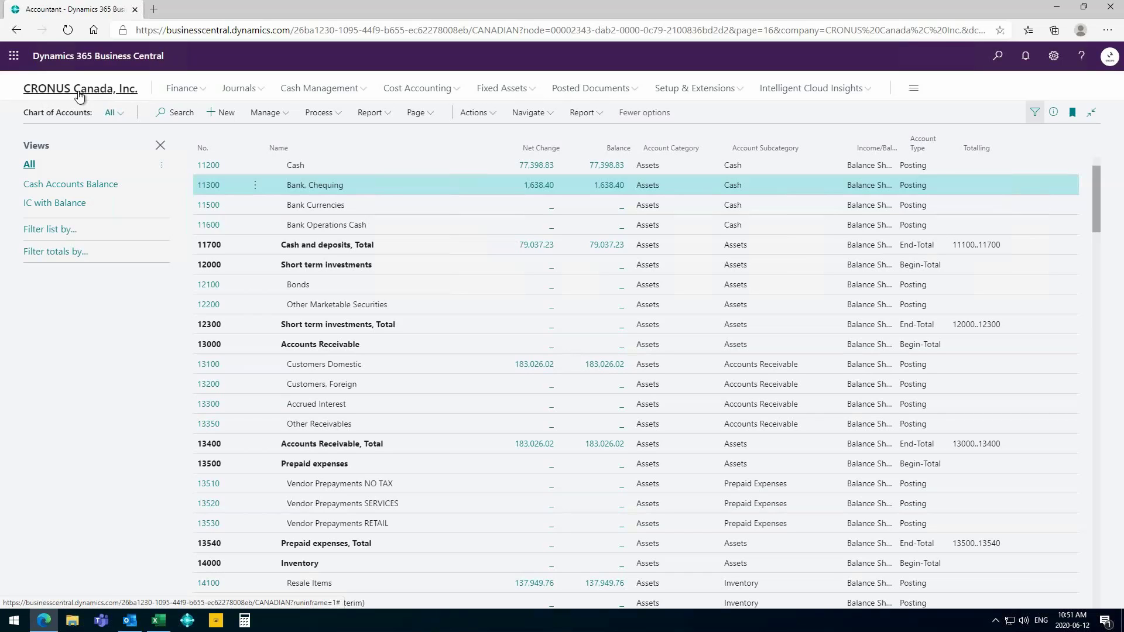
pyautogui.click(79, 91)
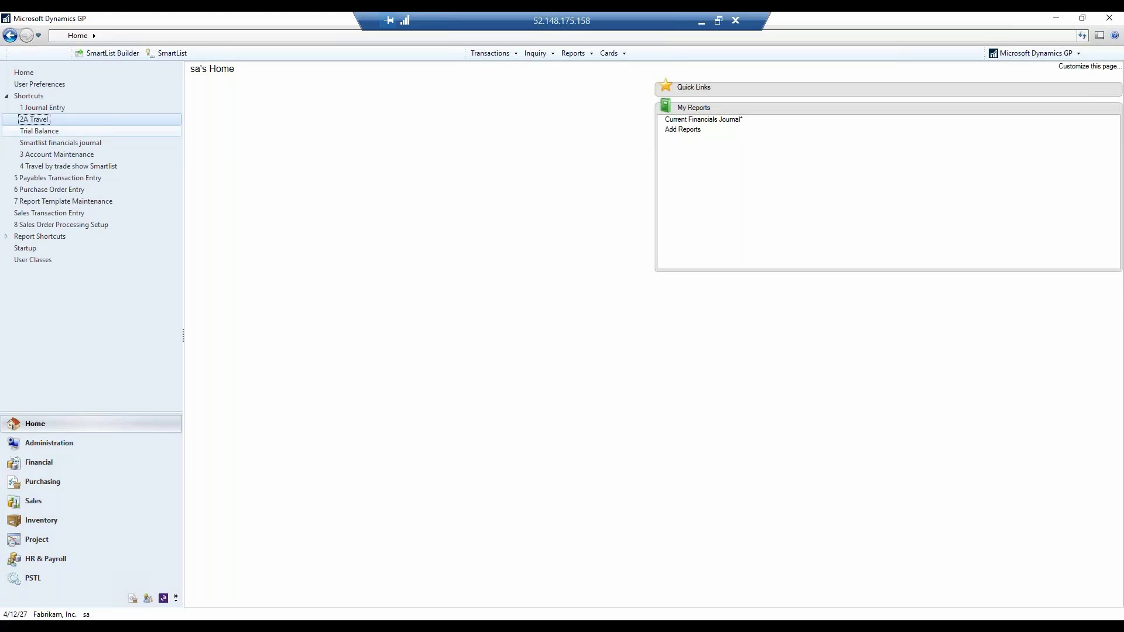
pyautogui.click(40, 130)
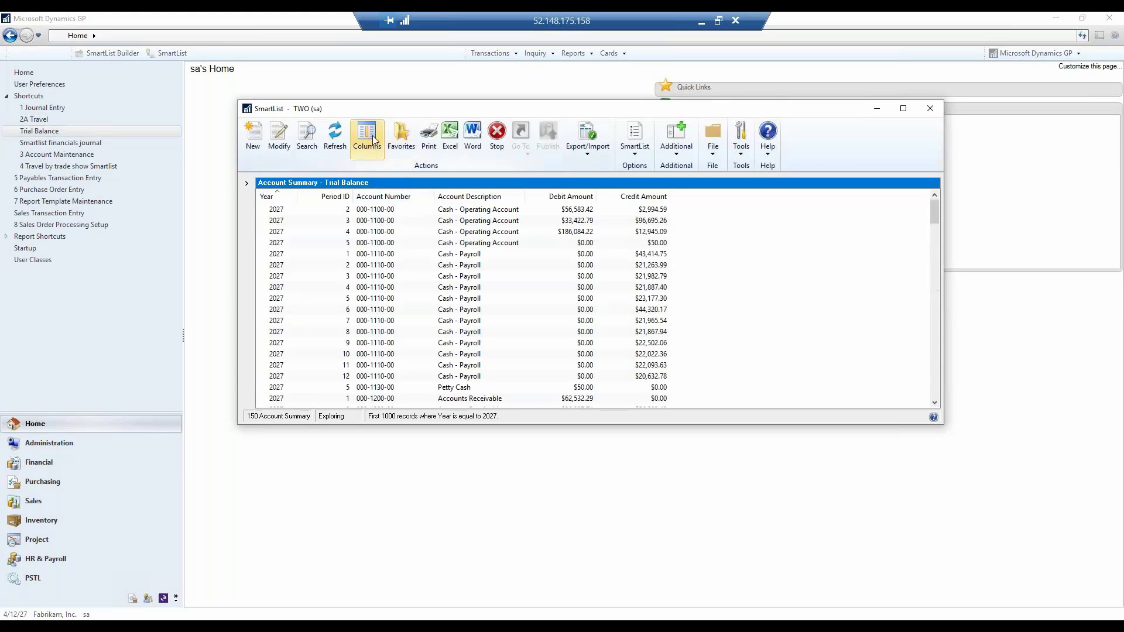
pyautogui.click(371, 135)
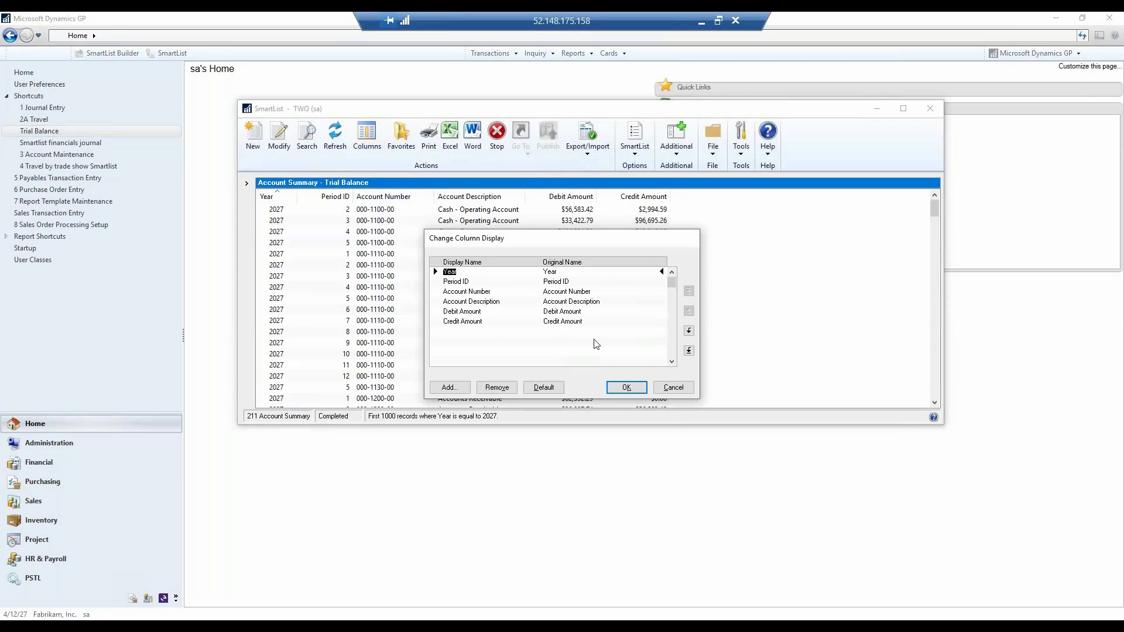
pyautogui.click(673, 387)
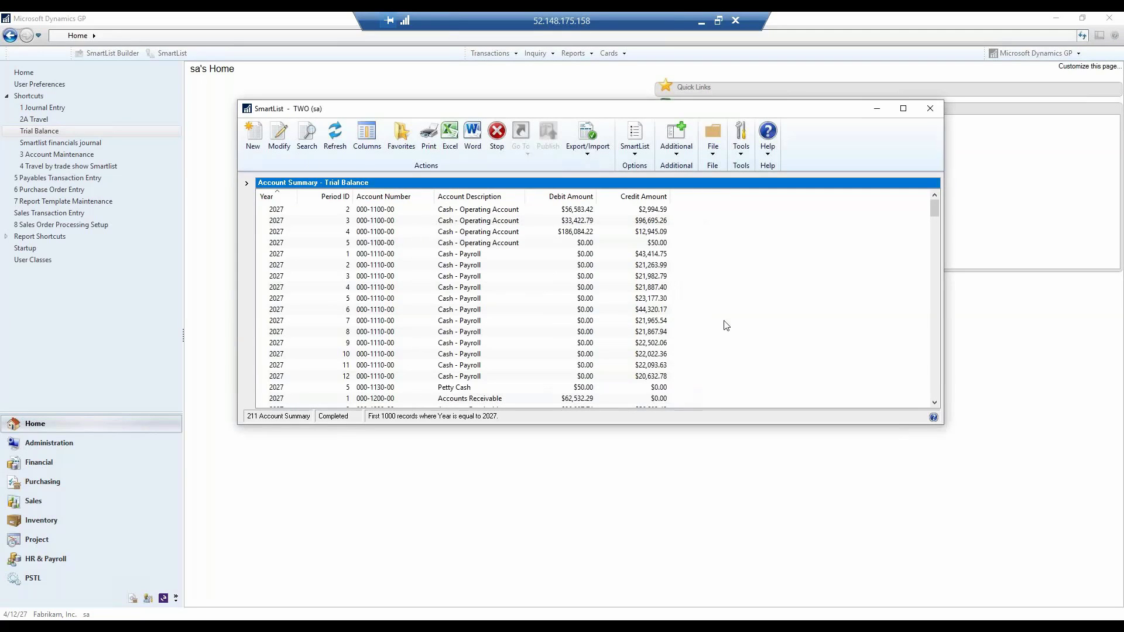
pyautogui.click(930, 108)
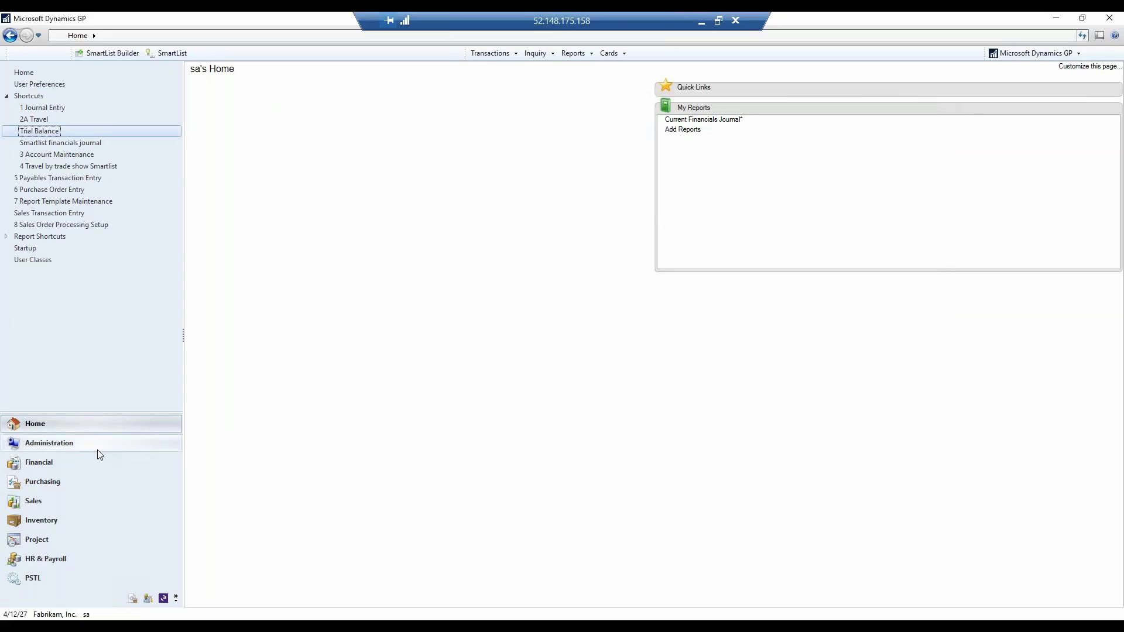